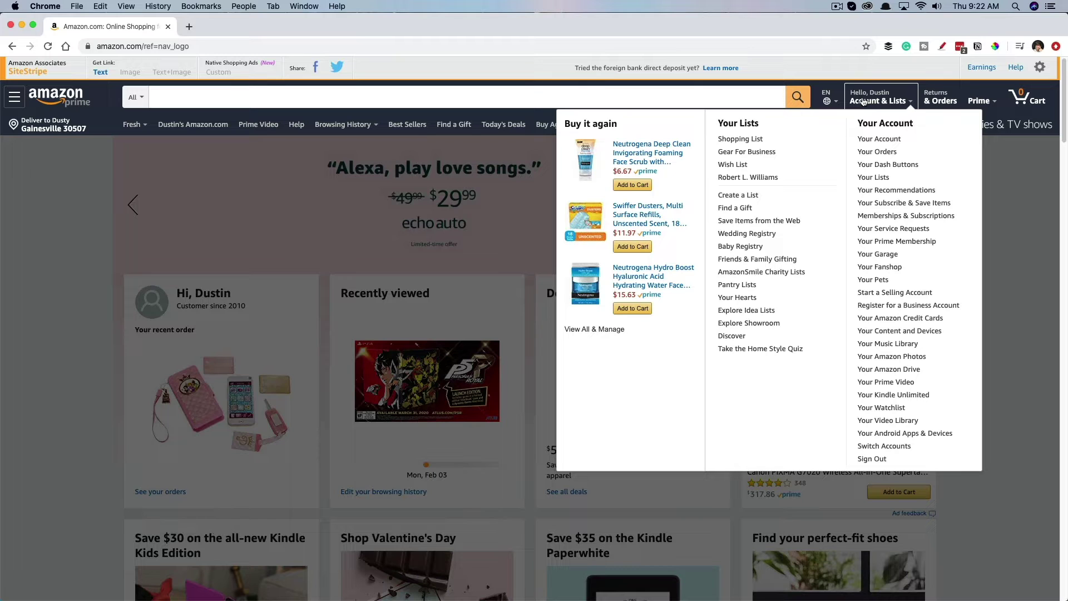
- Open Your Prime Membership and expand Update your settings to show the end-membership option
click(886, 243)
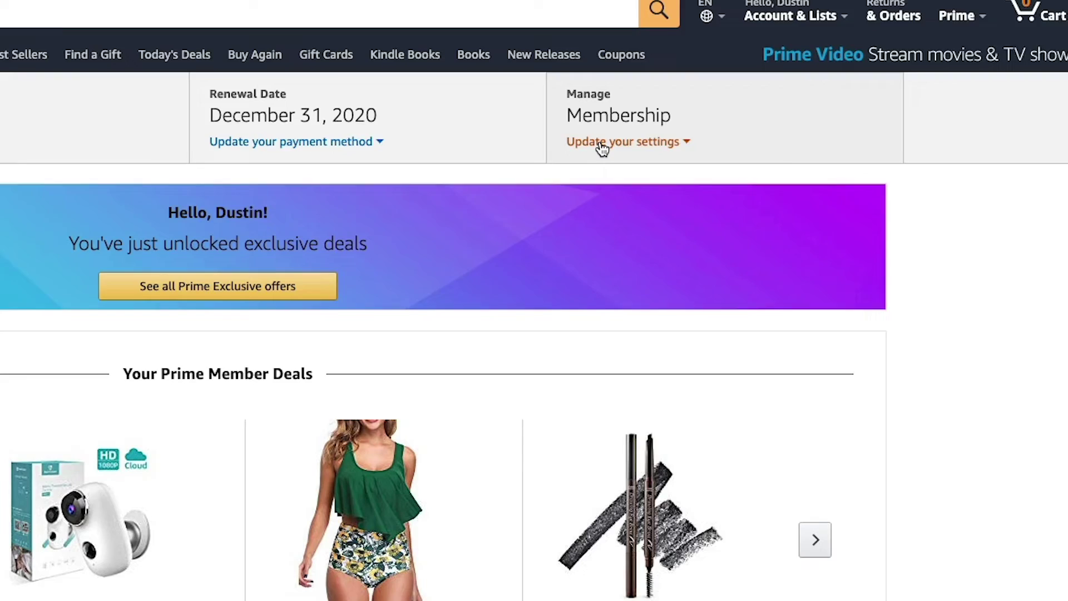
click(588, 154)
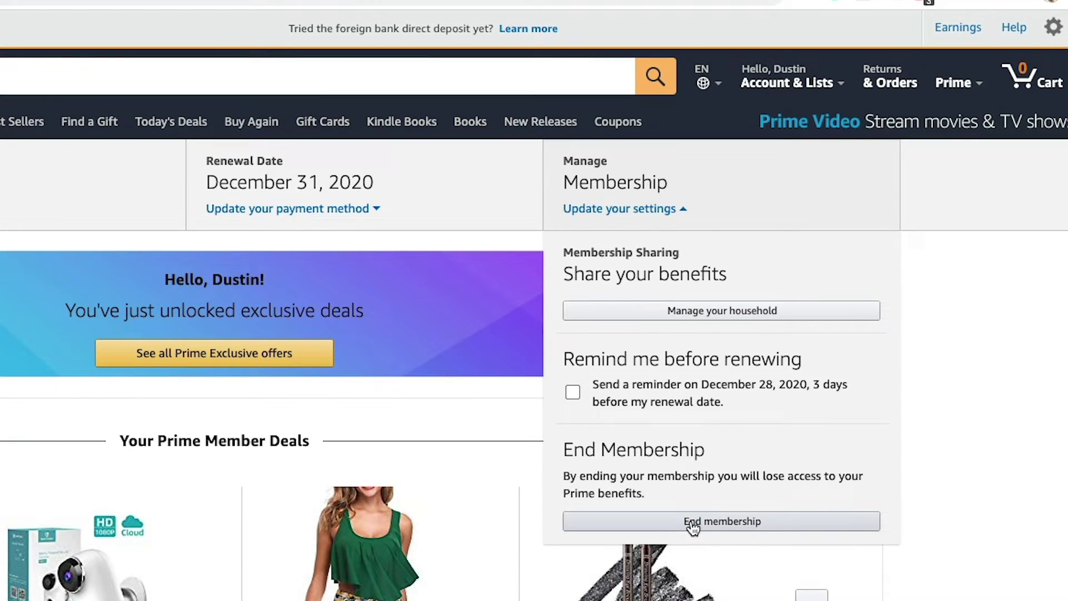
- Choose End membership, then Cancel My Benefits on the page listing lost Prime benefits
click(692, 526)
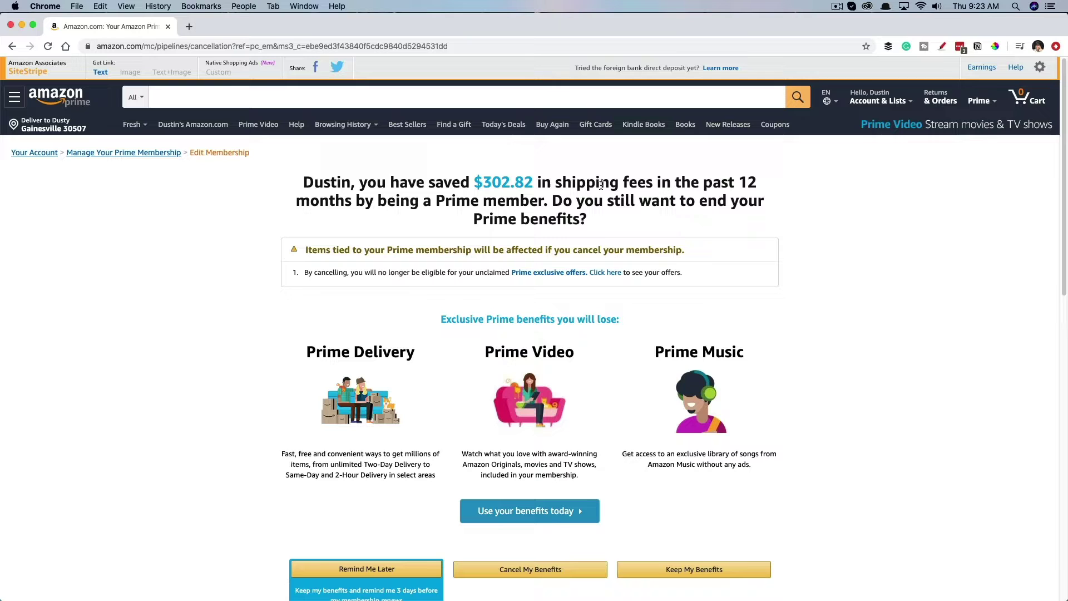
scroll(236, 304, down, 1)
scroll(233, 302, down, 2)
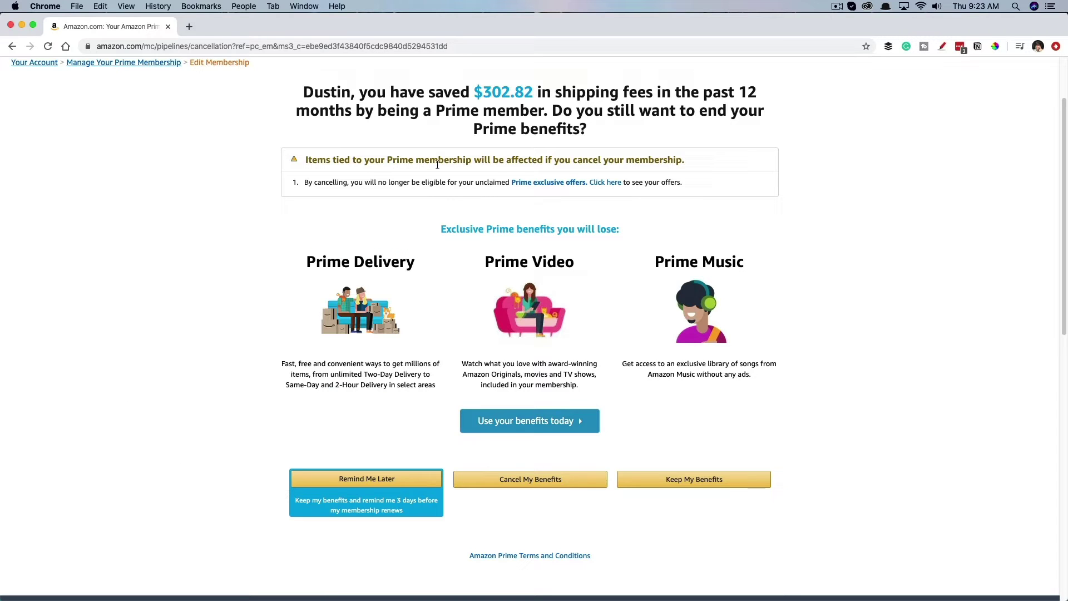
click(531, 485)
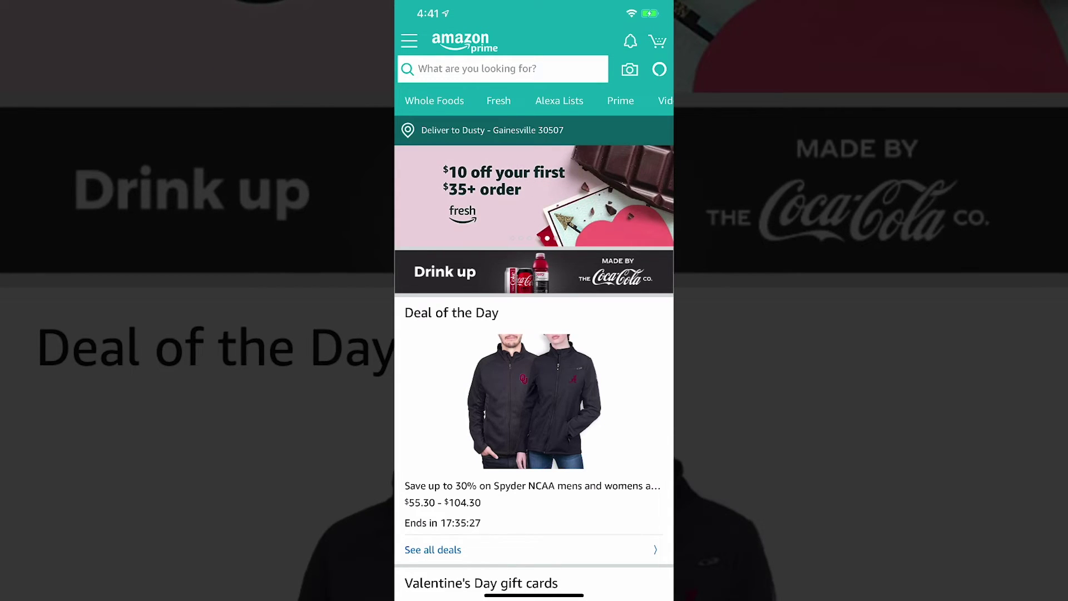
- Go to Your Account from the app's main menu
click(410, 41)
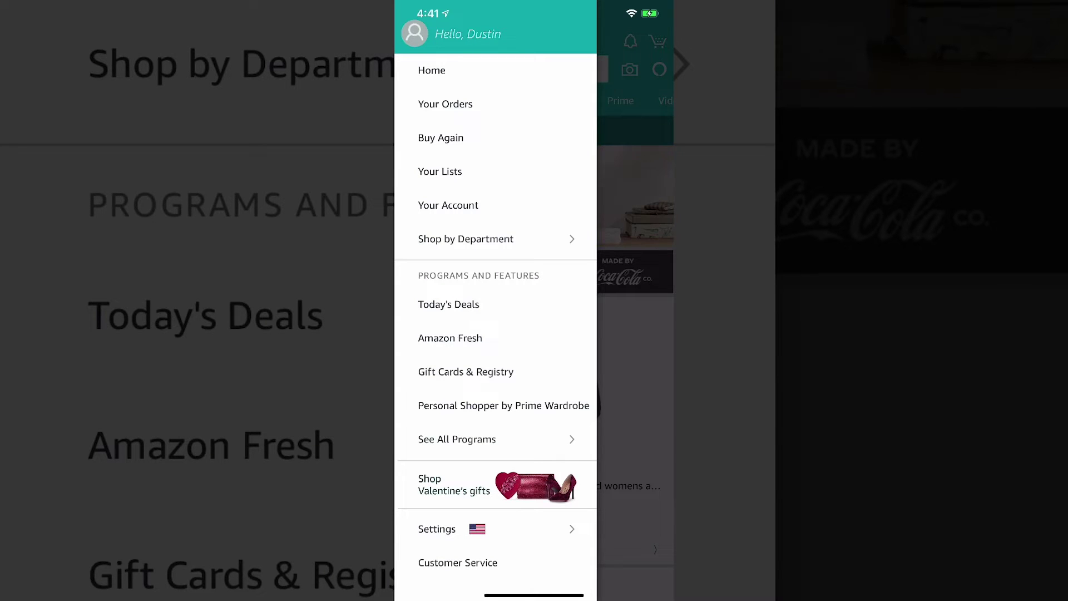
click(448, 204)
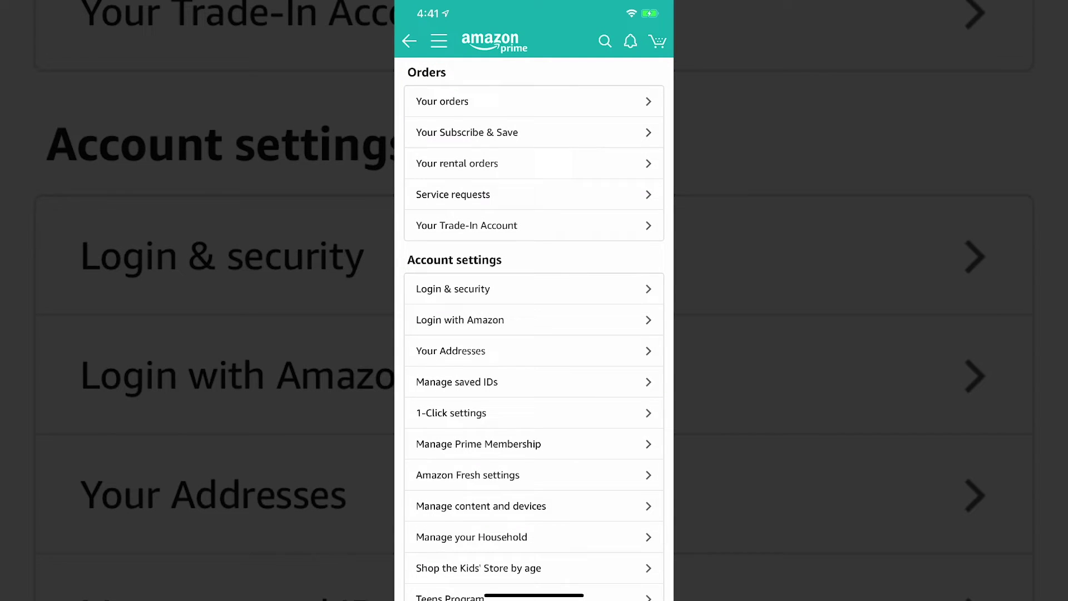
scroll(534, 334, down, 3)
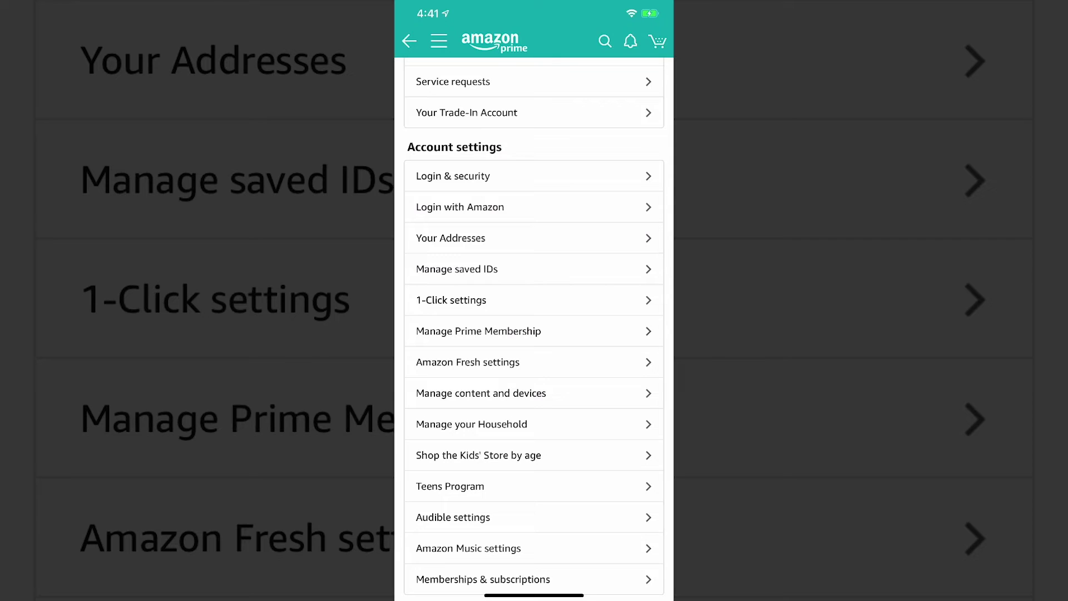
- Open Manage Prime Membership, expand Manage membership, and open the membership settings
click(479, 330)
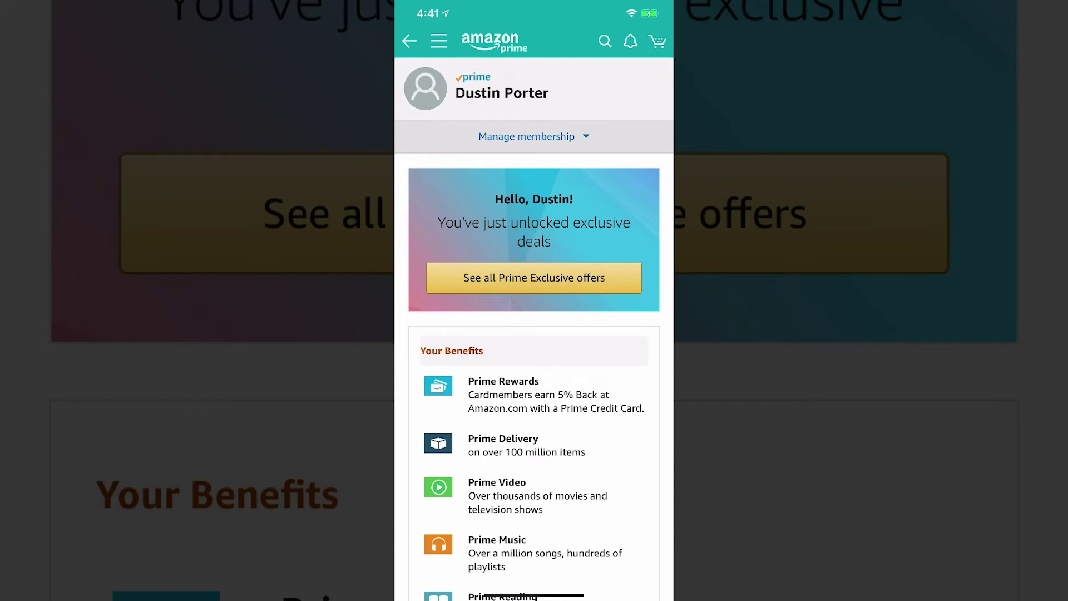
scroll(535, 334, down, 3)
scroll(534, 333, up, 3)
click(532, 135)
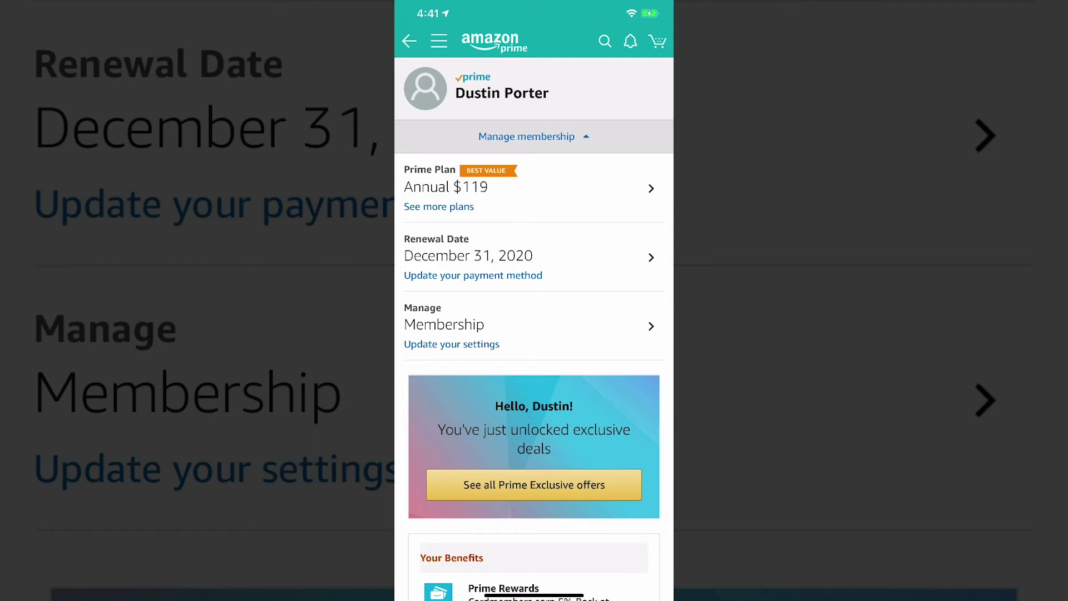
click(534, 326)
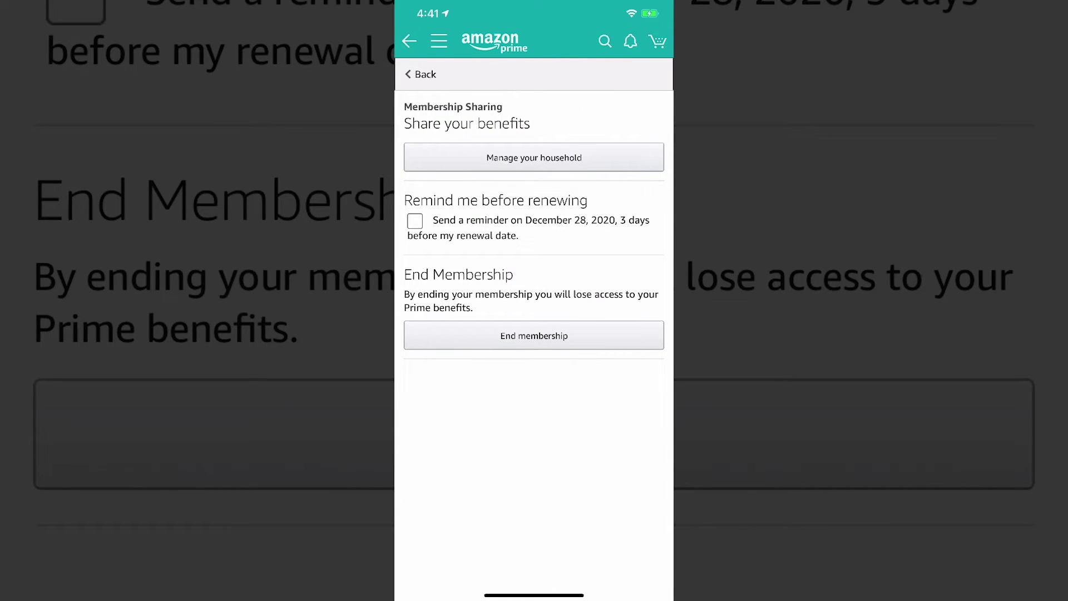
- Tap End membership, then Cancel My Benefits on the lost-benefits page
click(534, 335)
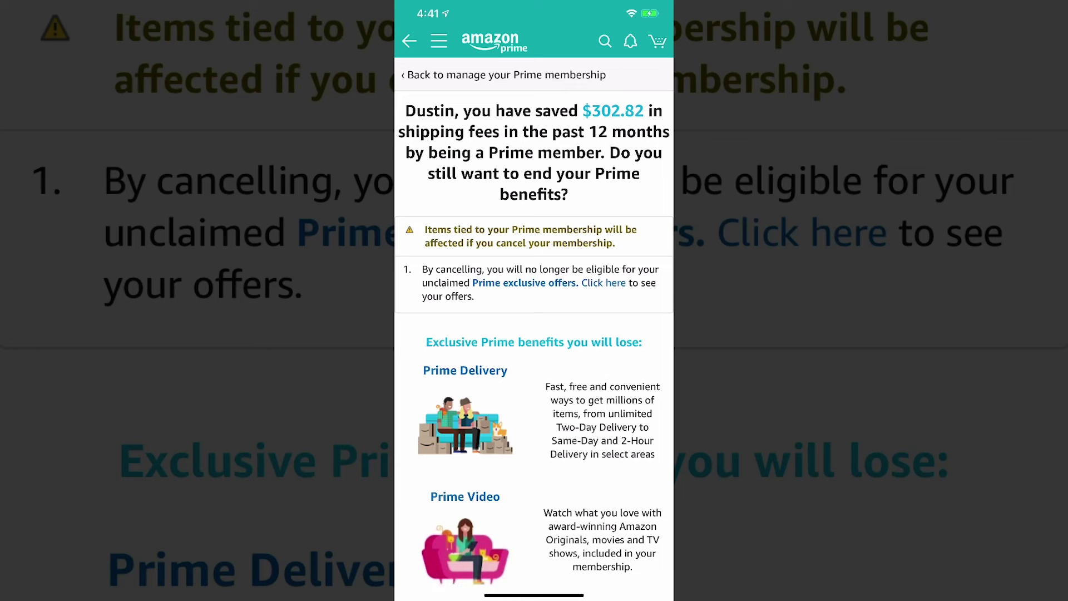
scroll(534, 334, down, 5)
scroll(534, 334, down, 4)
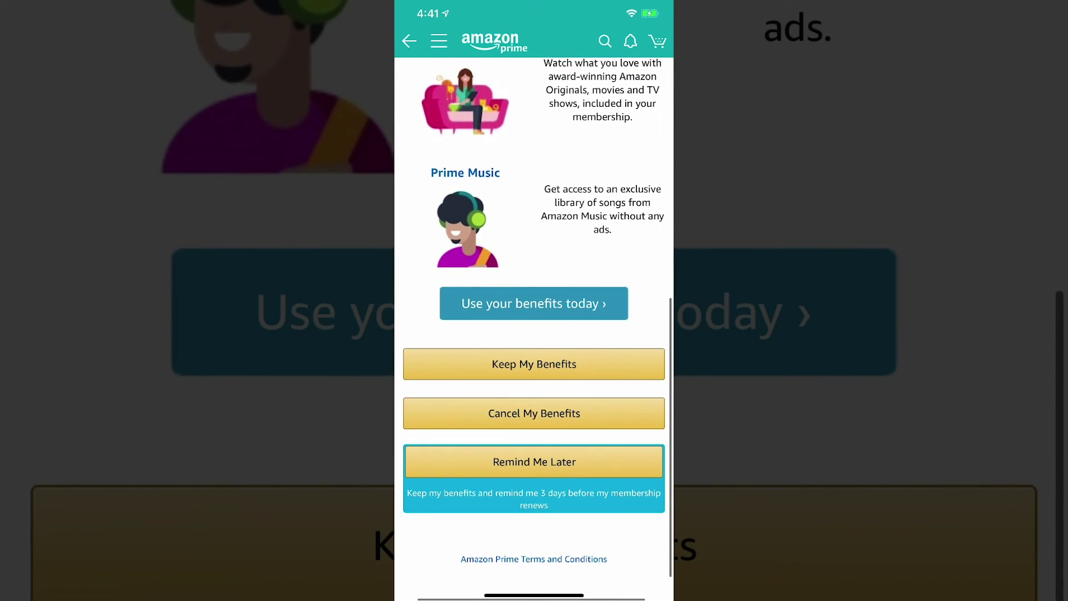
click(534, 413)
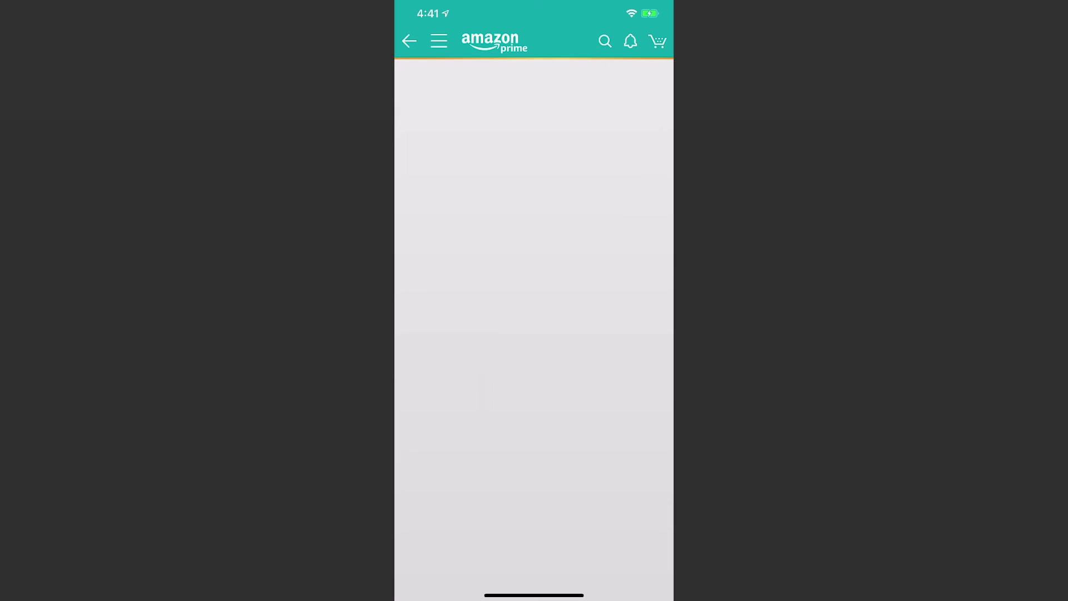